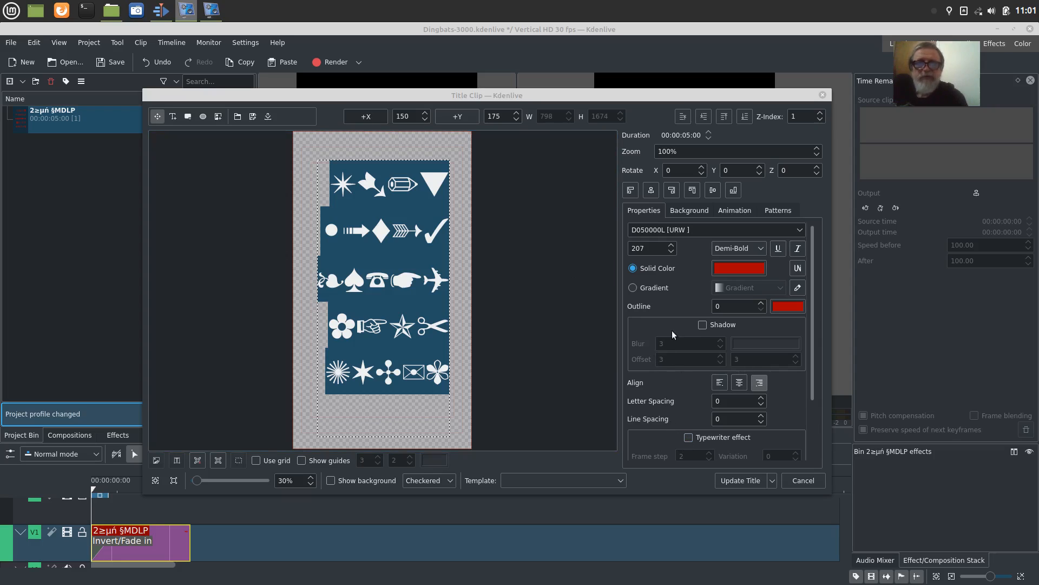
Step: Enable the typewriter effect for the dingbat title text, update the title, and preview it from the timeline start
click(688, 437)
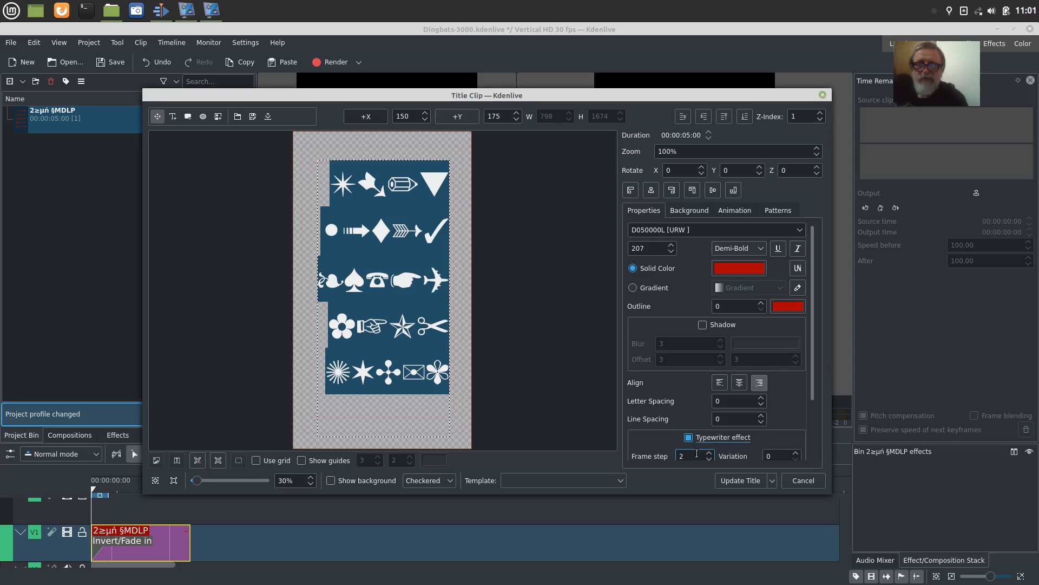
click(728, 483)
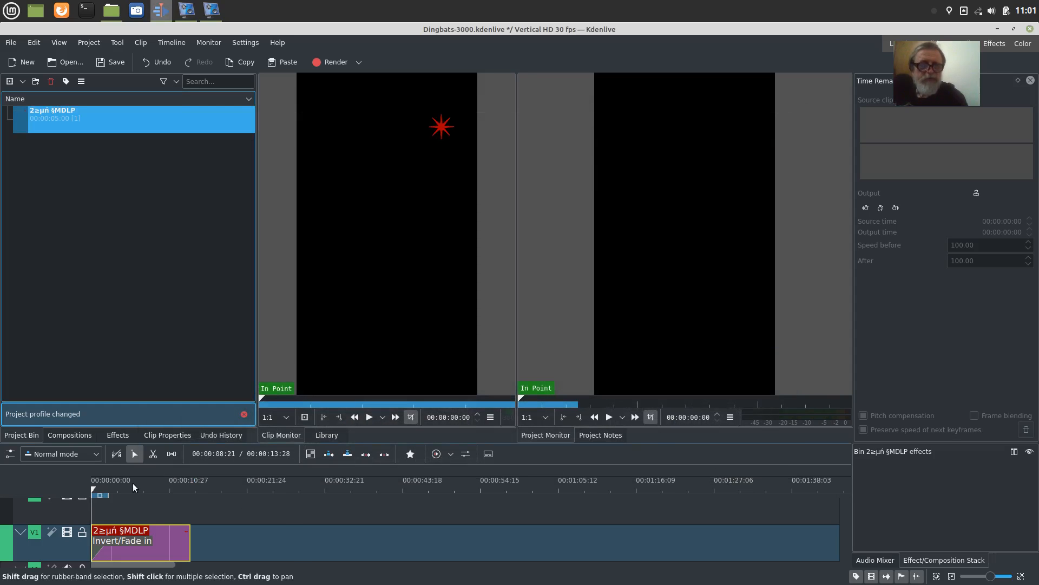
click(96, 502)
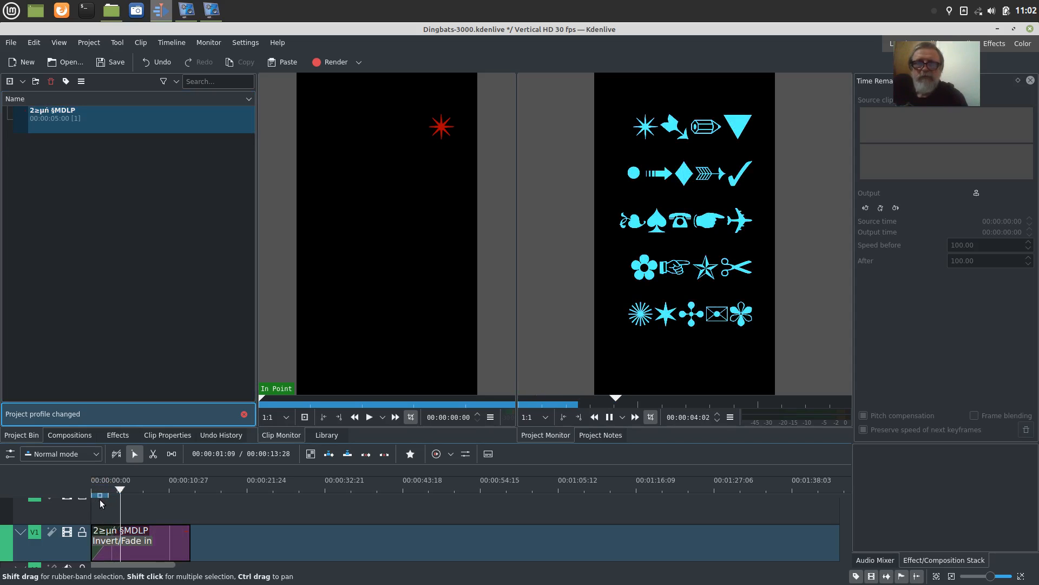
key(space)
drag(136, 490, 92, 493)
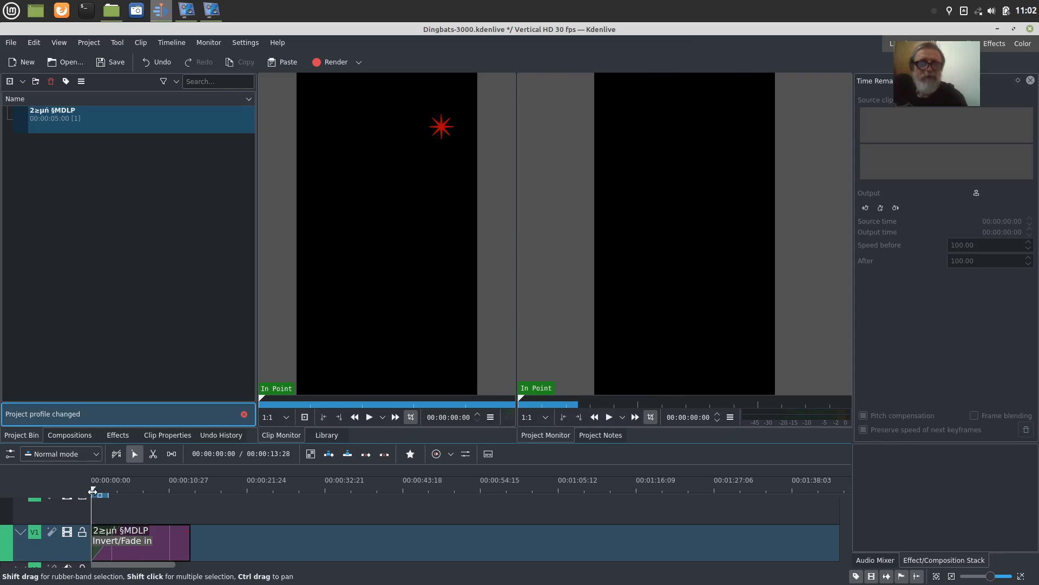
Step: Reopen the title clip, set the typewriter frame step to 22 for all the text, and update the title
double_click(24, 125)
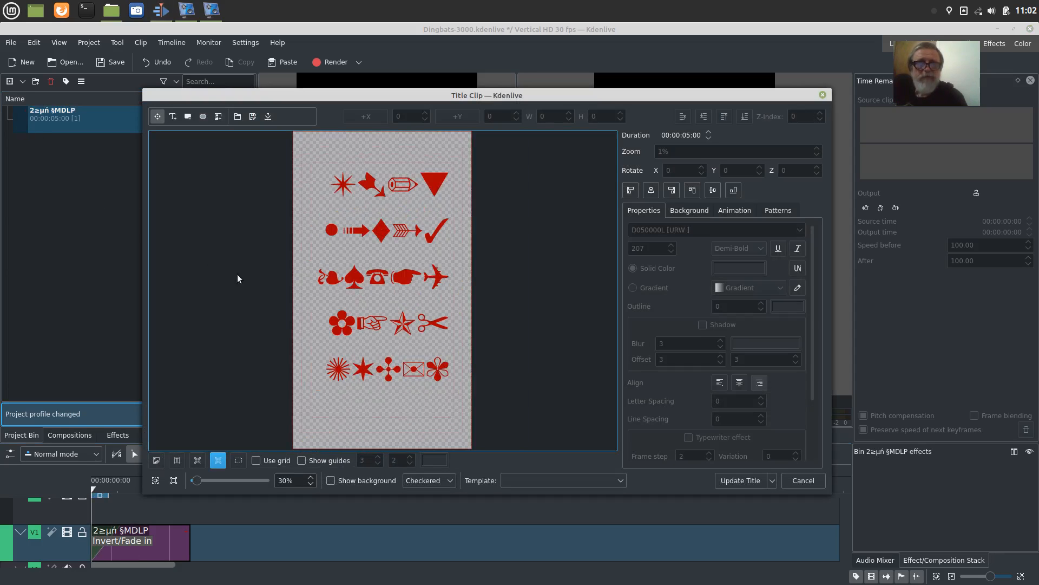
double_click(443, 375)
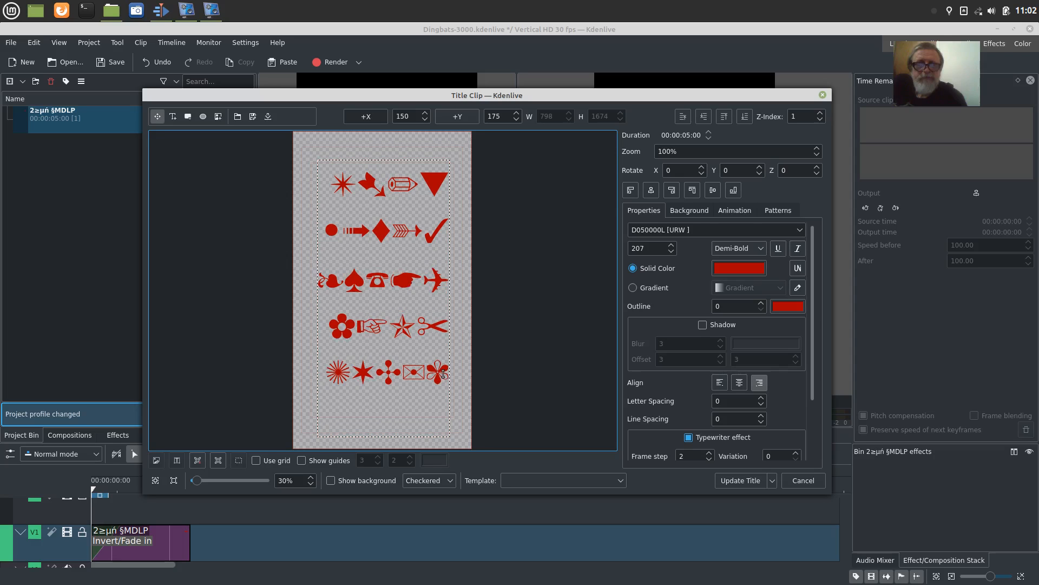
drag(443, 374, 325, 163)
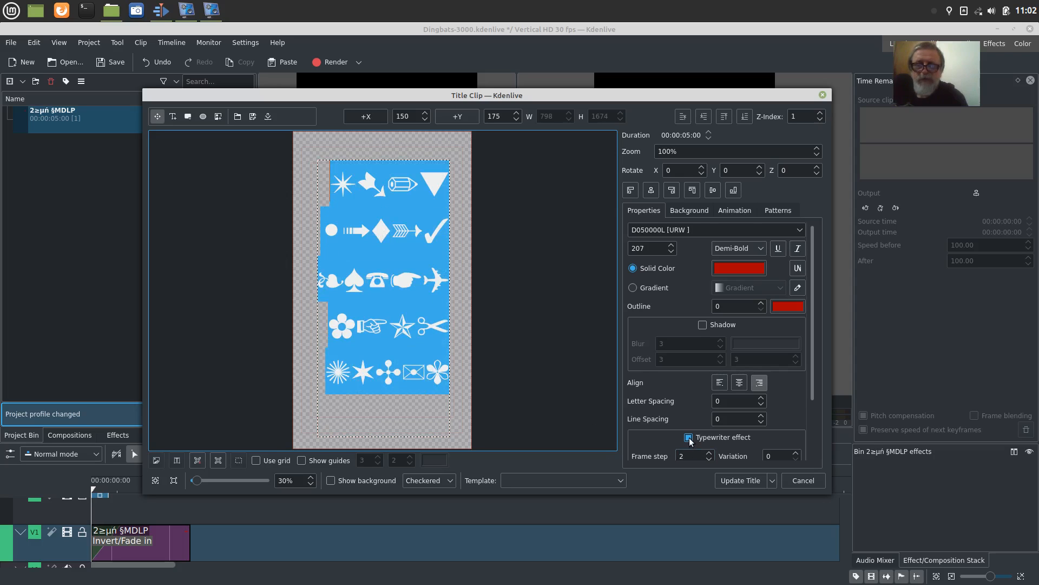
click(679, 456)
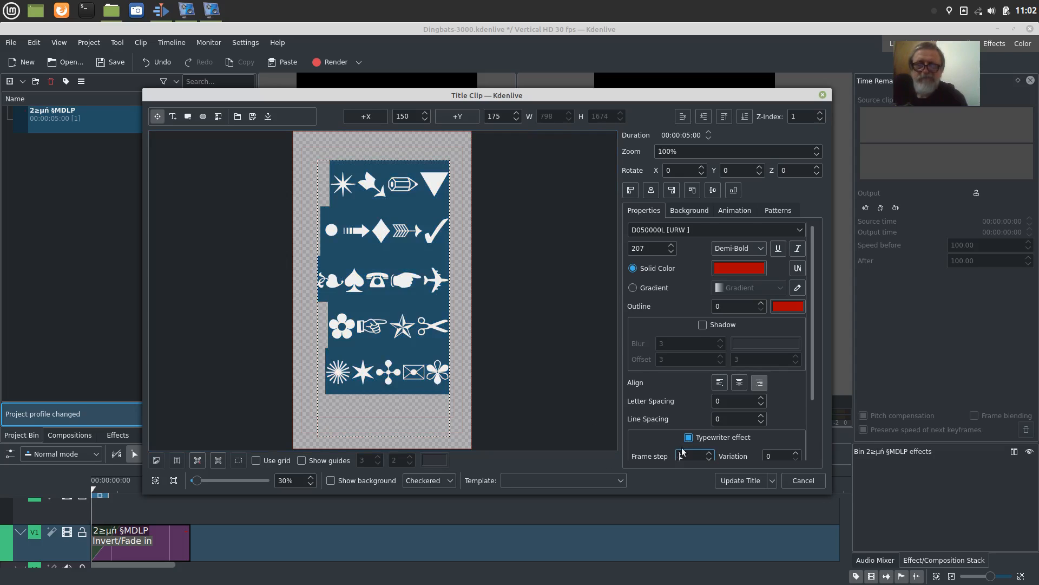
text(22)
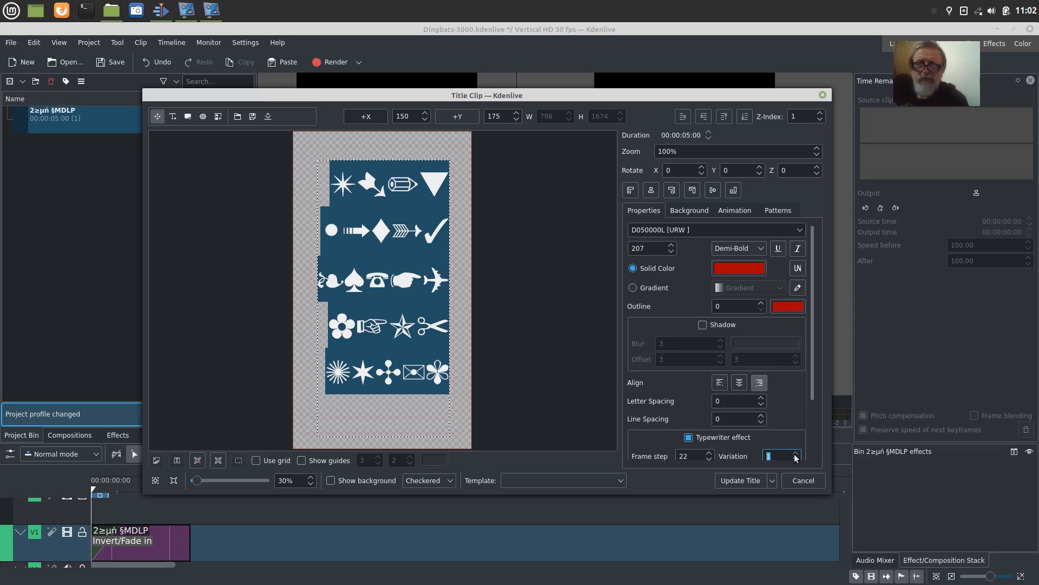
click(776, 456)
click(741, 482)
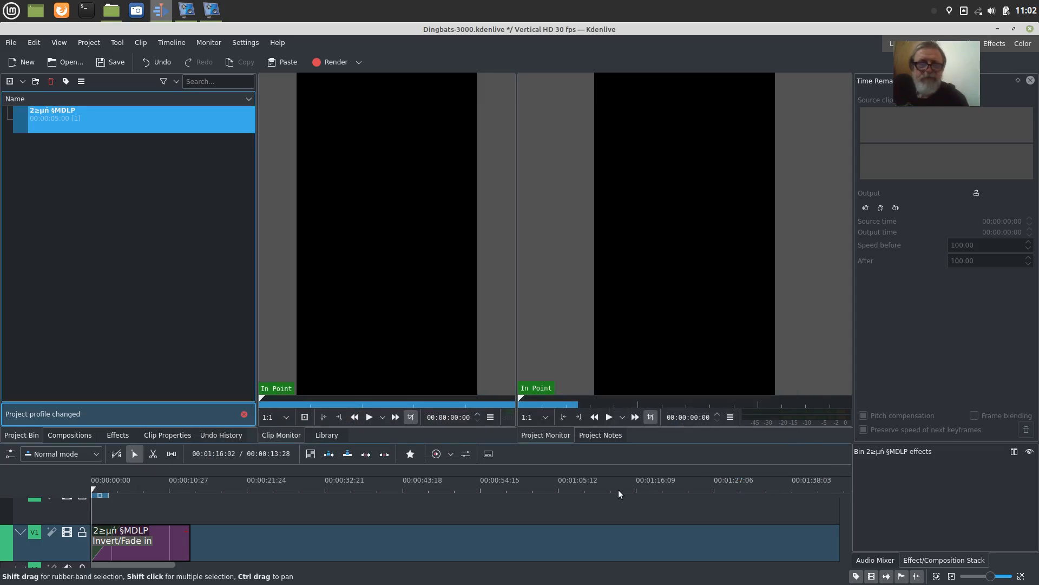
Step: Play the timeline from the title clip's start to its end to check the typewriter pace
click(71, 437)
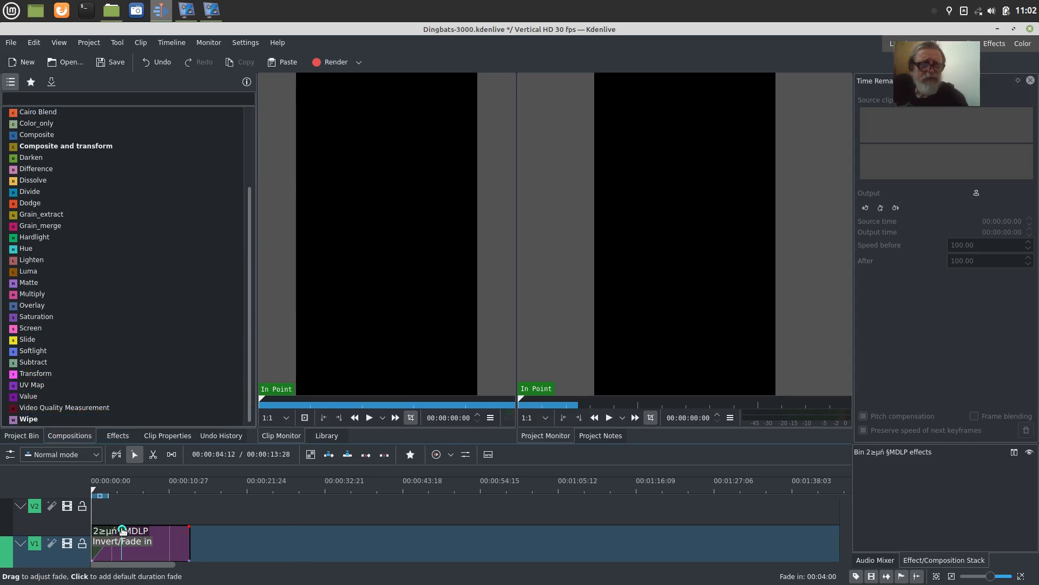
mouse_move(100, 519)
mouse_down()
mouse_move(133, 522)
mouse_move(112, 511)
mouse_up()
click(95, 505)
key(space)
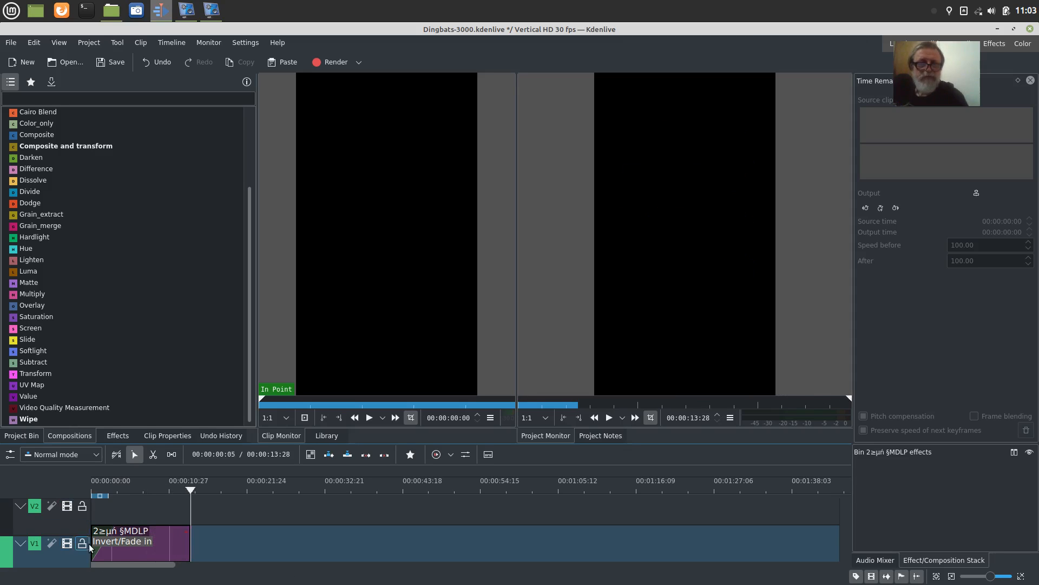
Step: Lengthen the title clip on track V1 to 00:00:22:08 and play its second half
click(165, 553)
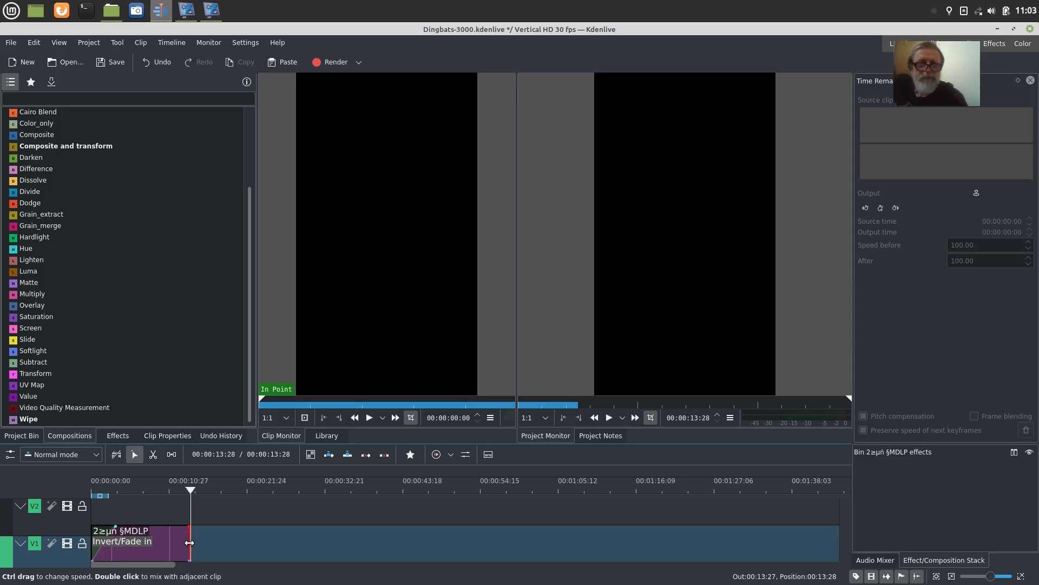
drag(189, 543, 249, 542)
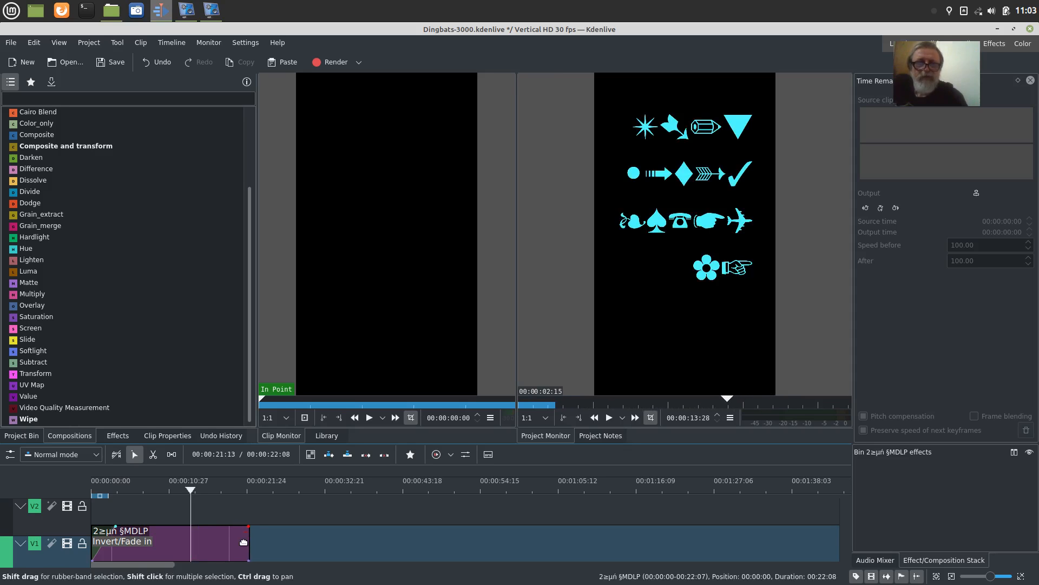
click(182, 511)
key(space)
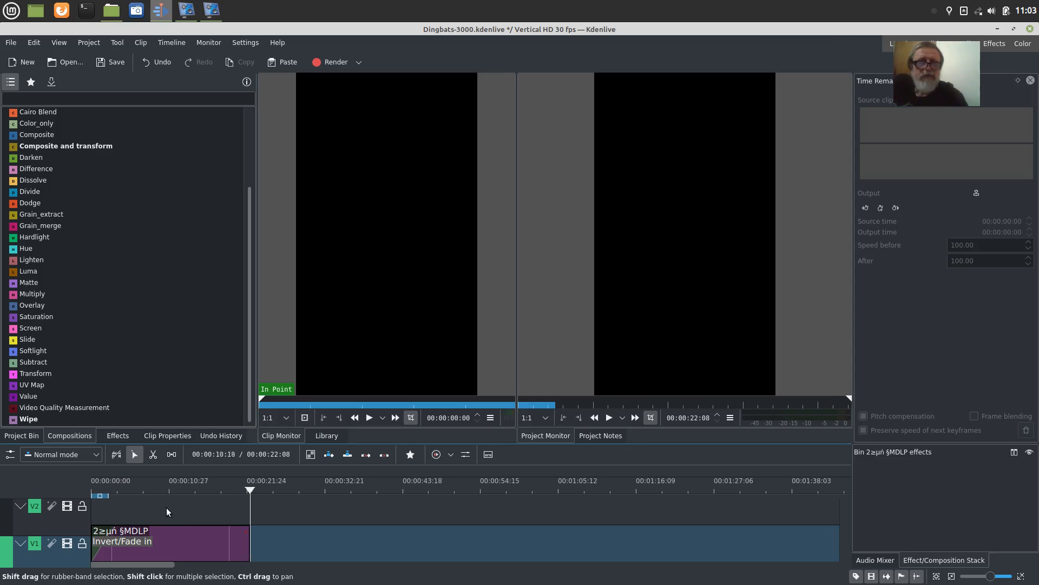
Step: Extend the title clip's end to 00:00:24:00 and play the closing part of the timeline
drag(250, 488, 208, 491)
drag(247, 536, 262, 539)
click(192, 510)
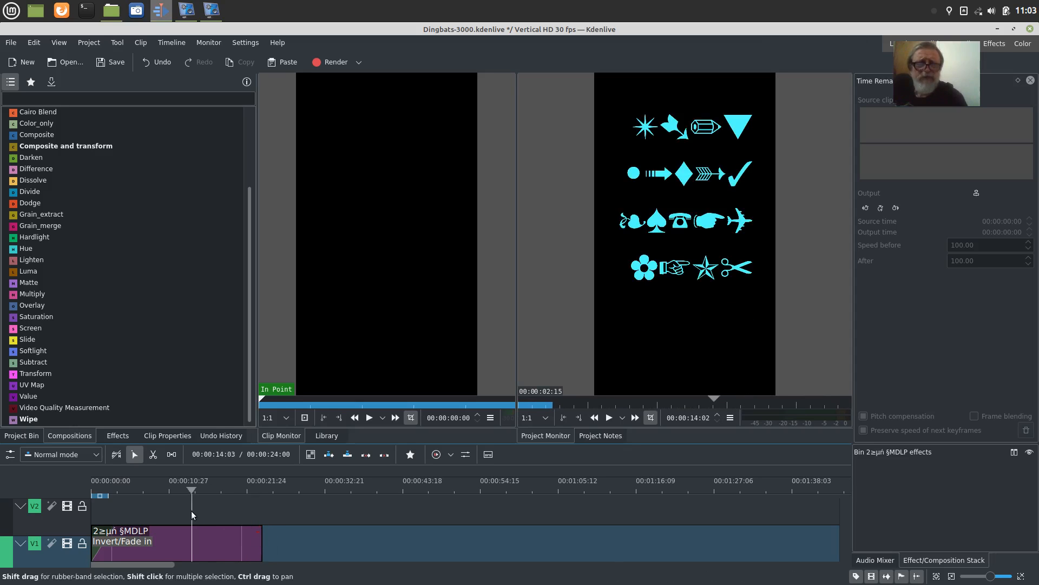
key(space)
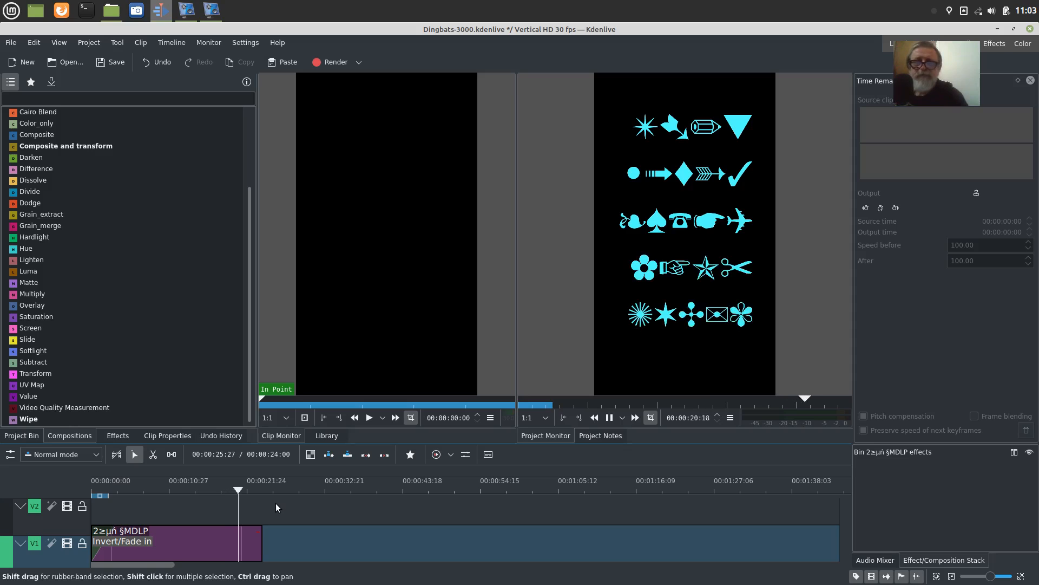
key(space)
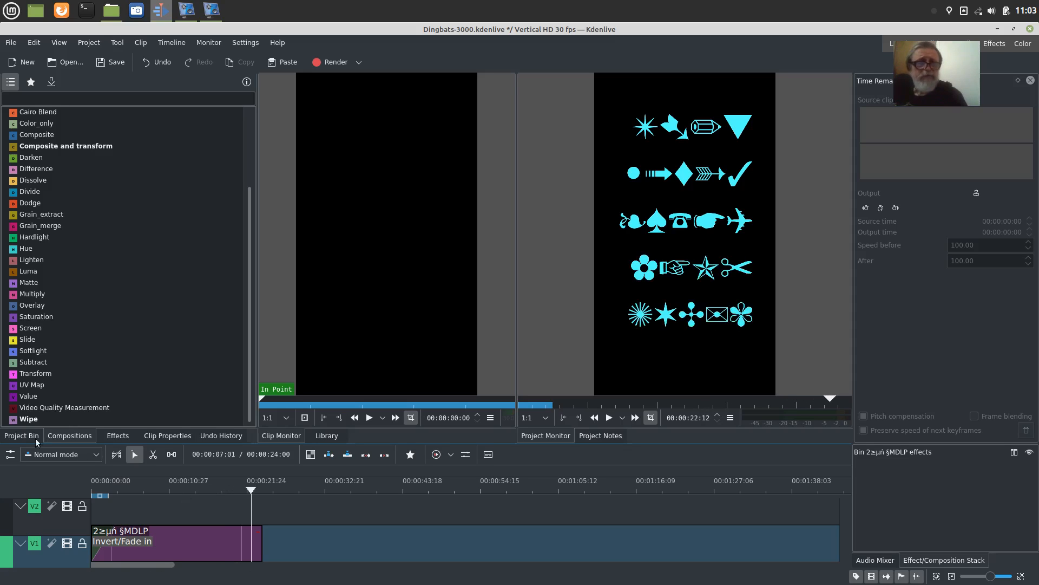
Step: Reopen the title clip from the project bin, lower the typewriter variation for all the text, and update the title
click(21, 436)
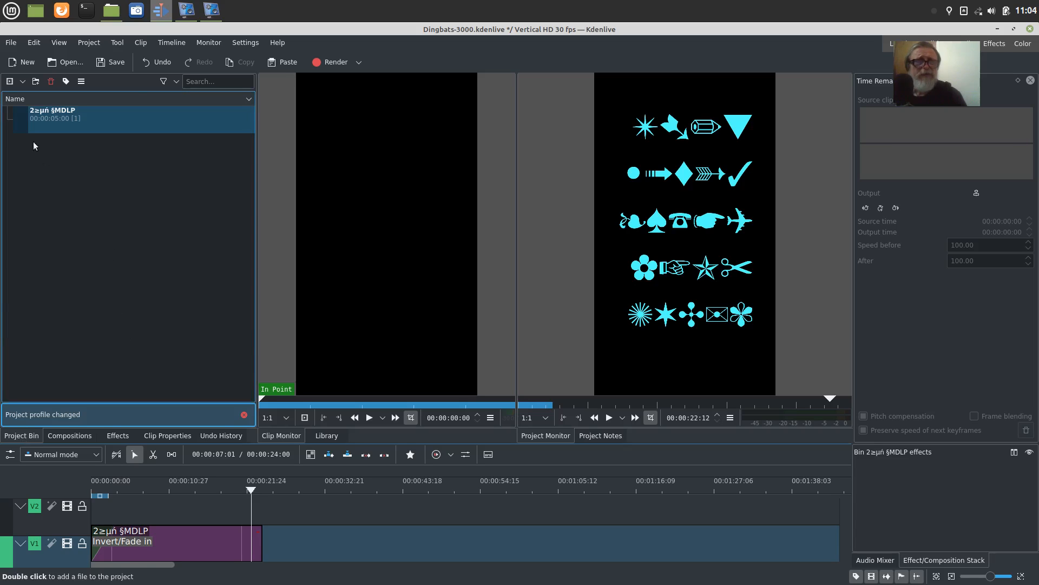
double_click(20, 125)
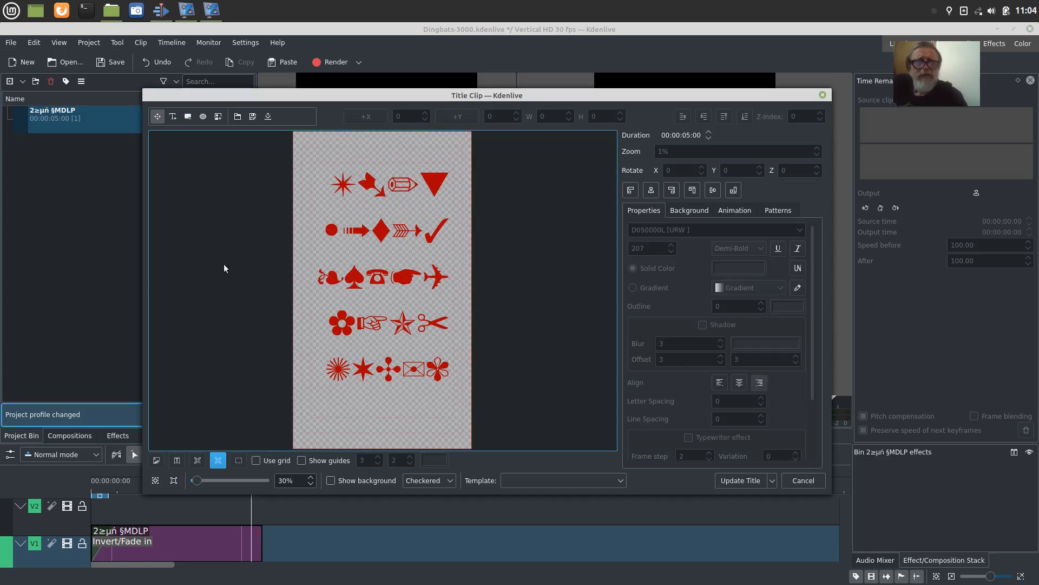
click(445, 373)
drag(445, 374, 325, 186)
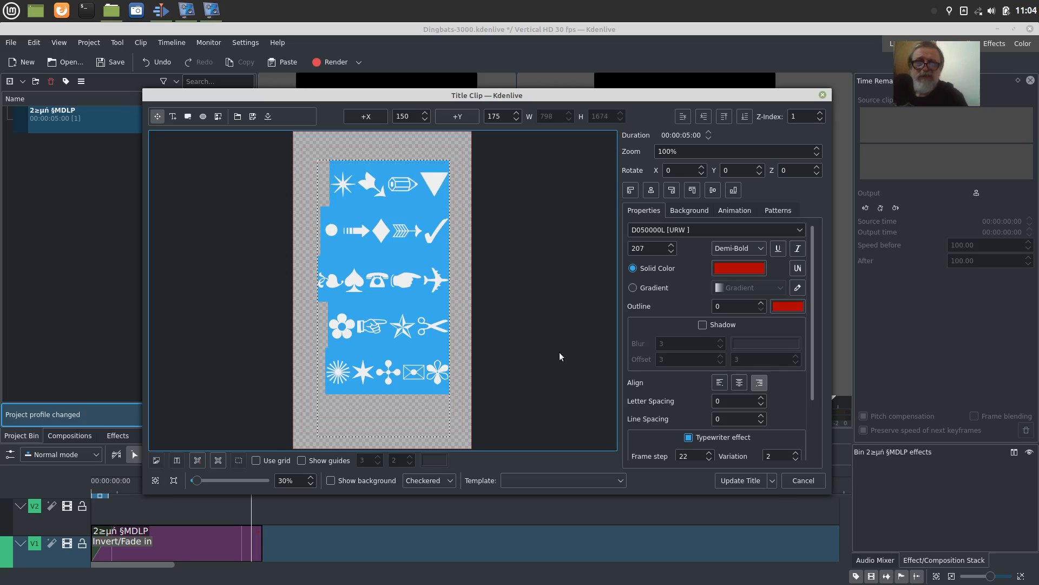
click(796, 460)
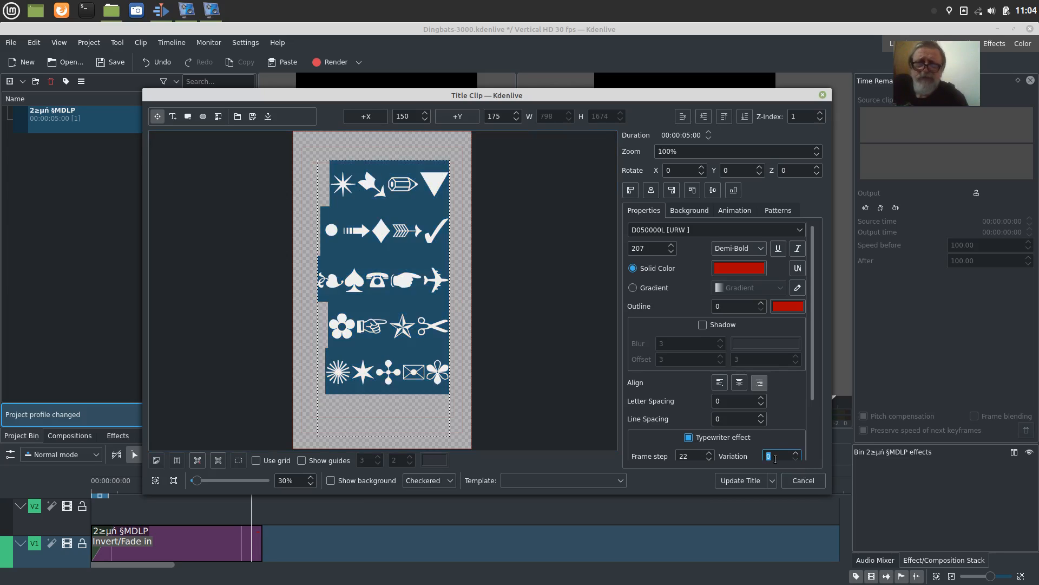
click(743, 479)
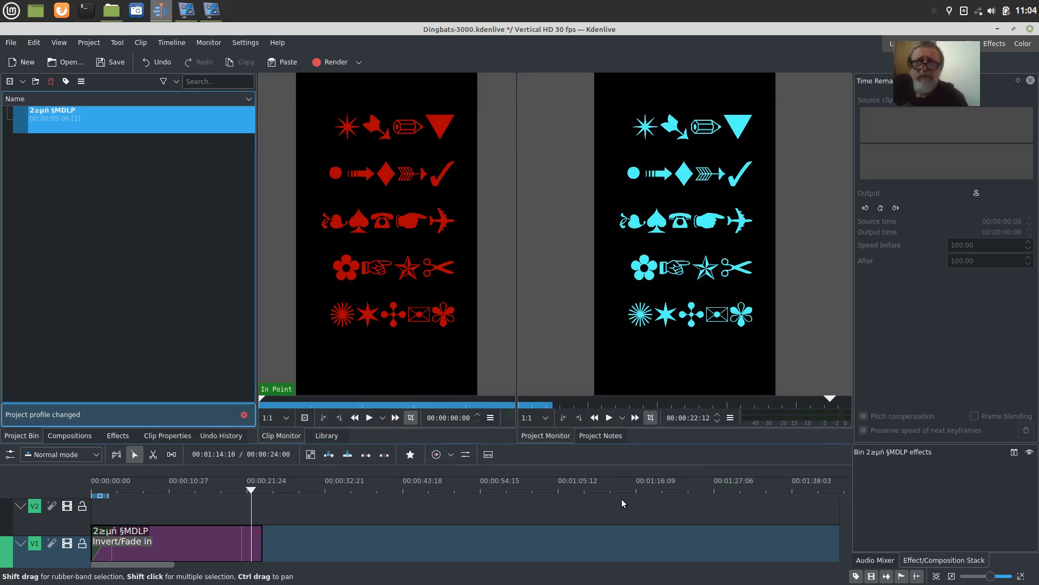
Step: Return the playhead to the timeline start and play the whole title animation
drag(251, 490, 86, 501)
key(space)
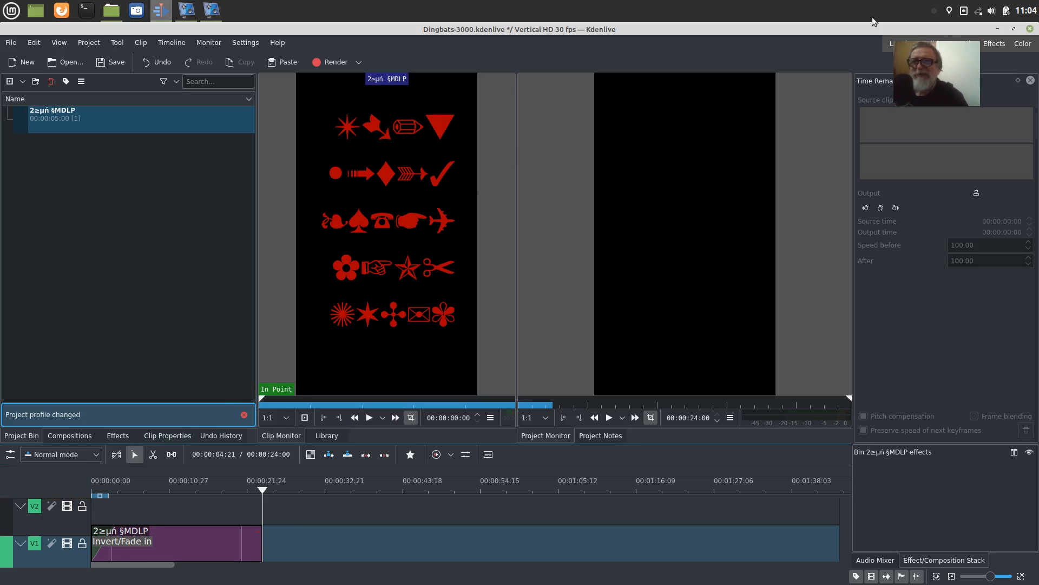
Step: Minimize the Kdenlive window and switch to the vokoscreen recorder
click(997, 29)
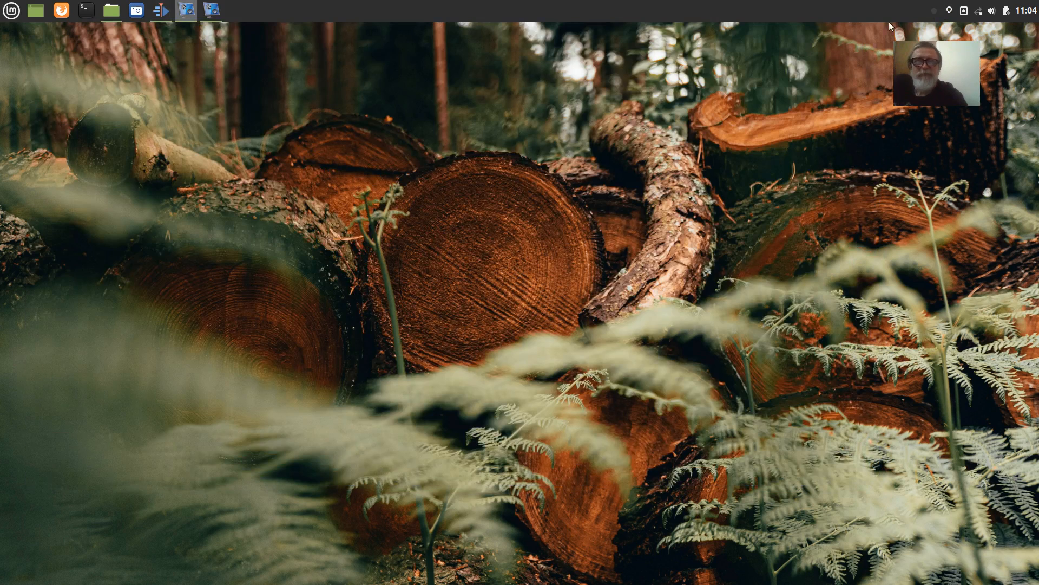
click(216, 14)
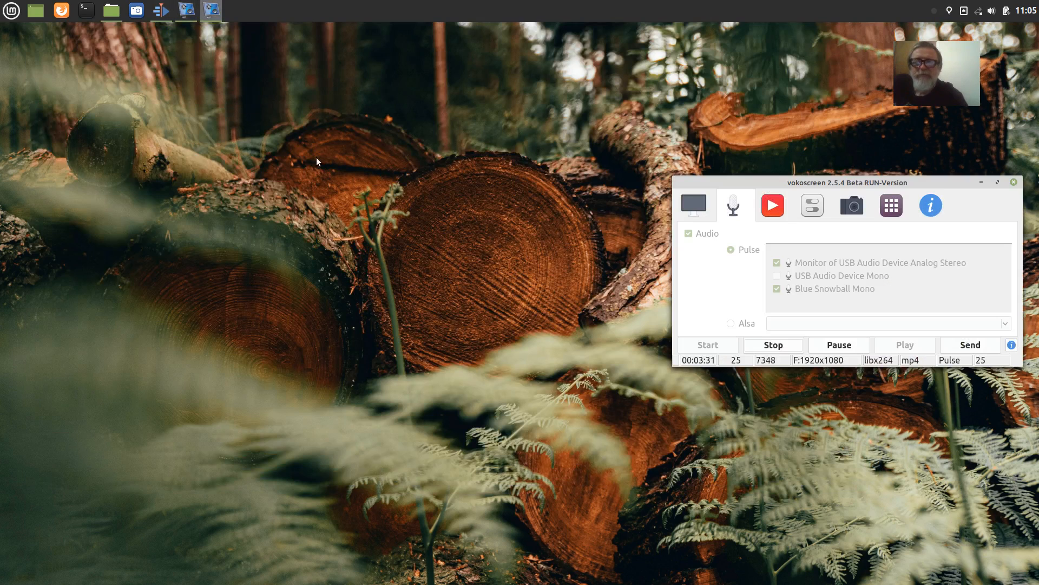